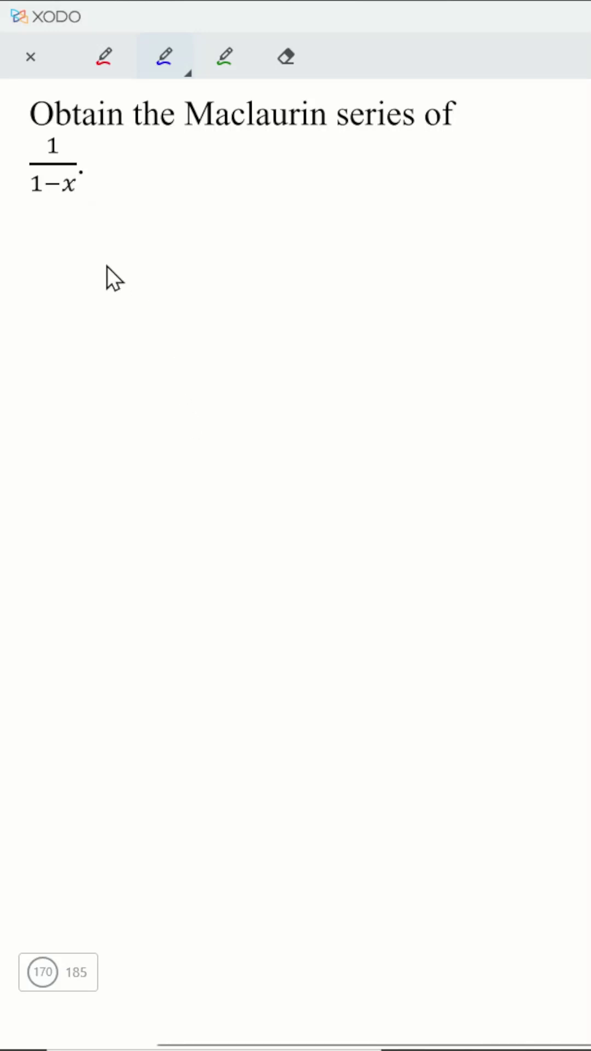
- In blue, draw the division bracket with divisor 1−x, dividend 1, remainder 0 and quotient 1
mouse_move(116, 244)
left_mouse_down()
mouse_move(116, 258)
mouse_move(288, 248)
mouse_move(90, 284)
left_mouse_up()
mouse_move(54, 263)
left_mouse_down()
mouse_move(53, 284)
mouse_move(67, 272)
left_mouse_up()
left_click_drag(71, 265, 86, 283)
left_click_drag(86, 262, 72, 284)
left_click_drag(99, 326, 311, 318)
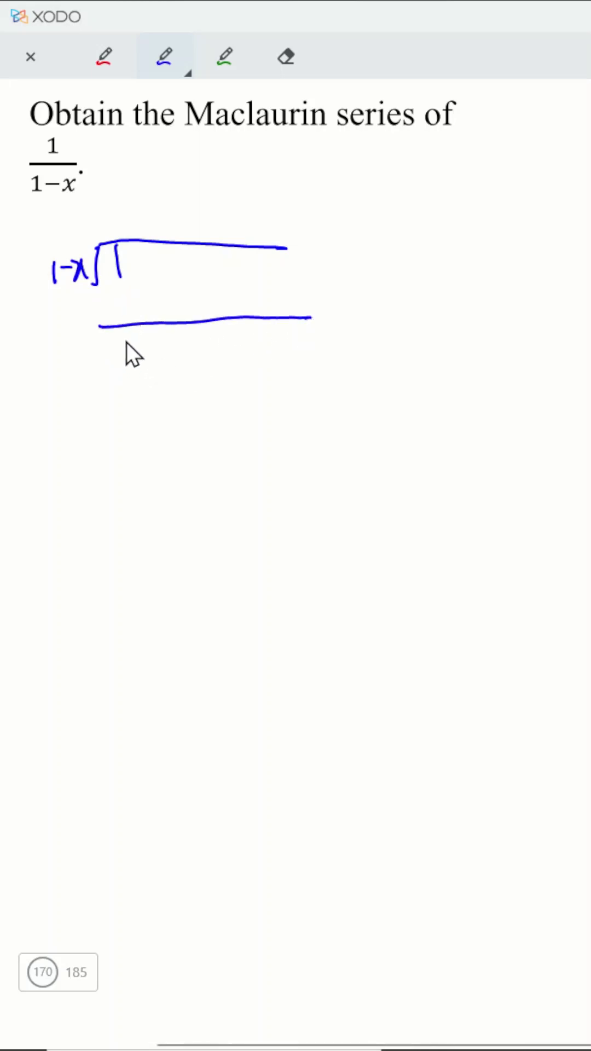
left_click_drag(127, 341, 127, 341)
left_click_drag(120, 320, 119, 289)
left_click_drag(114, 208, 115, 231)
- Enclose the subtracted row in red −( ) brackets and write −x in blue
mouse_move(70, 310)
left_mouse_down()
mouse_move(88, 310)
mouse_move(96, 322)
left_mouse_up()
left_click_drag(287, 289, 289, 316)
left_click(164, 55)
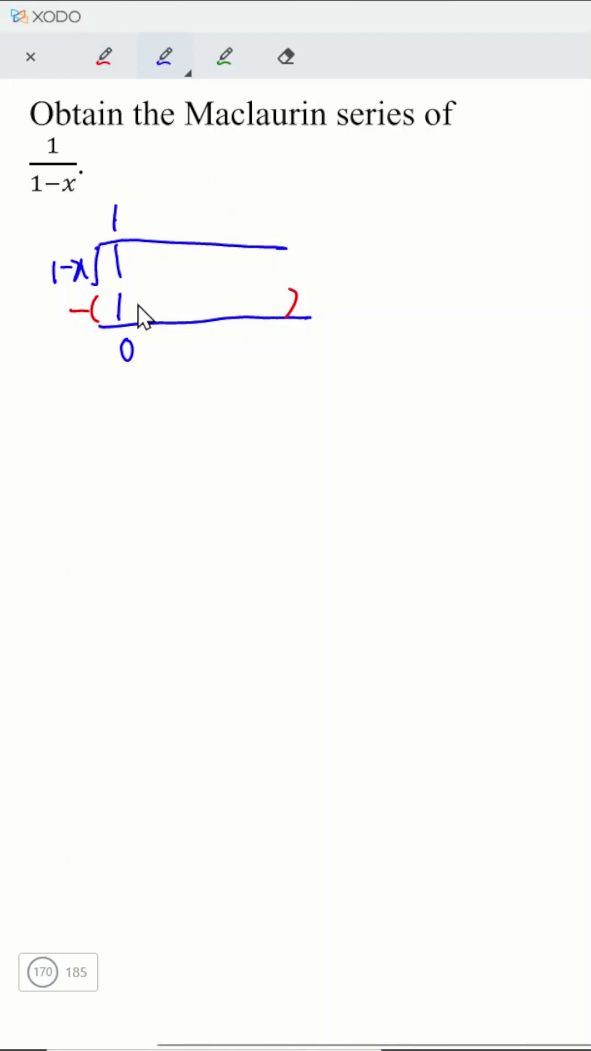
mouse_move(137, 297)
left_mouse_down()
mouse_move(154, 298)
mouse_move(171, 315)
left_mouse_up()
left_click_drag(178, 290, 170, 316)
- Rewrite the dividend as 1+0x with a green +0x term, then return to blue ink
left_click(225, 59)
mouse_move(131, 263)
left_mouse_down()
mouse_move(145, 261)
mouse_move(138, 271)
left_mouse_up()
left_click_drag(152, 255, 152, 256)
left_click_drag(159, 256, 169, 272)
left_click(164, 56)
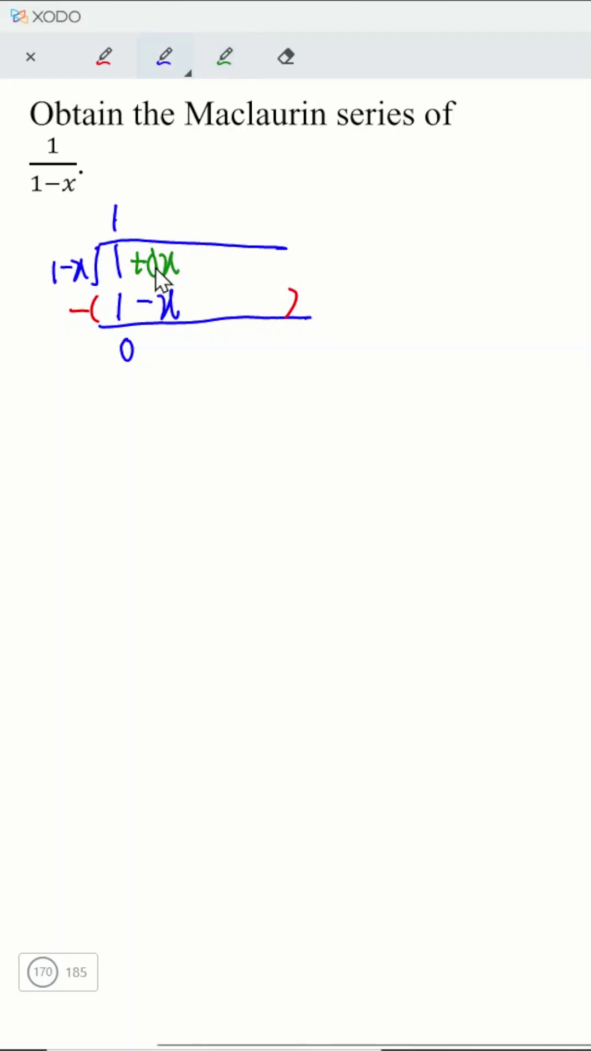
- Bring down +x beside the remainder 0 and add +x to the quotient
left_click_drag(142, 352, 160, 351)
left_click_drag(151, 342, 151, 361)
left_click_drag(164, 341, 175, 360)
left_click_drag(185, 340, 173, 361)
left_click_drag(133, 227, 156, 226)
mouse_move(145, 214)
left_mouse_down()
mouse_move(145, 235)
mouse_move(171, 231)
left_mouse_up()
left_click_drag(179, 212, 168, 232)
- Subtract the row x−x², underline it, and write the remainder 0 + x²
left_click_drag(144, 393, 162, 393)
left_click_drag(153, 380, 153, 405)
mouse_move(170, 379)
left_mouse_down()
mouse_move(173, 405)
mouse_move(207, 394)
left_mouse_up()
left_click_drag(215, 380, 226, 404)
mouse_move(238, 380)
left_mouse_down()
mouse_move(219, 406)
mouse_move(249, 380)
left_mouse_up()
left_click_drag(88, 422, 352, 423)
mouse_move(177, 438)
left_mouse_down()
mouse_move(212, 451)
mouse_move(203, 462)
left_mouse_up()
left_click_drag(221, 440, 233, 466)
mouse_move(240, 441)
left_mouse_down()
mouse_move(221, 468)
mouse_move(249, 447)
left_mouse_up()
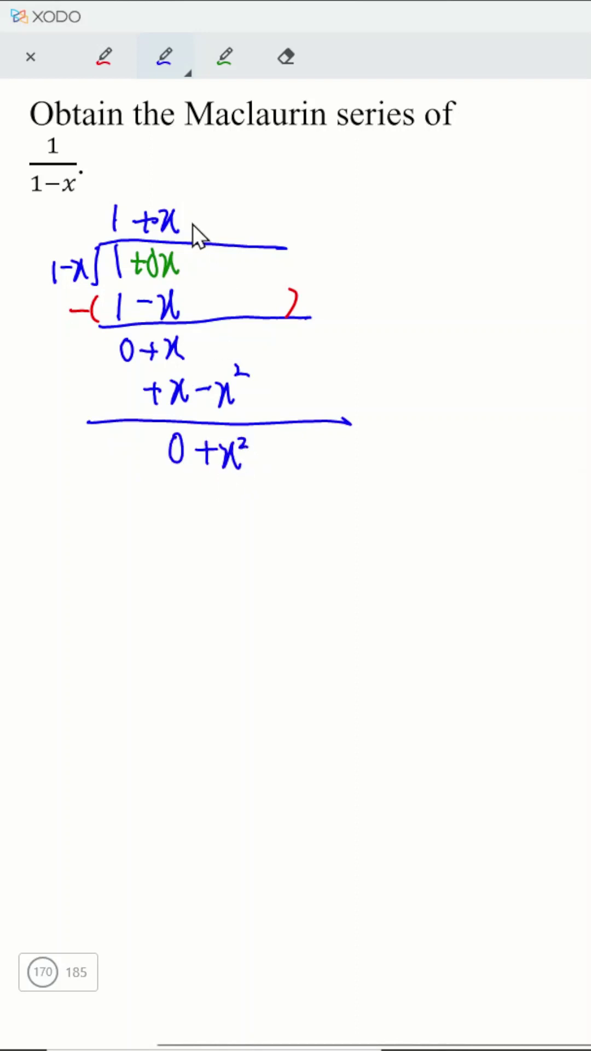
- Add +x² to the quotient, subtract x²−x³, and write the remainder +x³
left_click_drag(186, 228, 201, 227)
mouse_move(193, 217)
left_mouse_down()
mouse_move(193, 237)
mouse_move(220, 239)
left_mouse_up()
mouse_move(224, 215)
left_mouse_down()
mouse_move(209, 241)
mouse_move(231, 210)
left_mouse_up()
mouse_move(218, 493)
left_mouse_down()
mouse_move(232, 516)
mouse_move(223, 518)
mouse_move(246, 498)
mouse_move(276, 504)
left_mouse_up()
left_click_drag(286, 487, 305, 518)
mouse_move(305, 487)
left_mouse_down()
mouse_move(288, 519)
mouse_move(311, 498)
left_mouse_up()
left_click_drag(98, 527, 366, 530)
left_click_drag(259, 553, 276, 554)
mouse_move(268, 544)
left_mouse_down()
mouse_move(268, 563)
mouse_move(306, 567)
left_mouse_up()
left_click_drag(304, 540, 288, 567)
left_click_drag(308, 539, 312, 552)
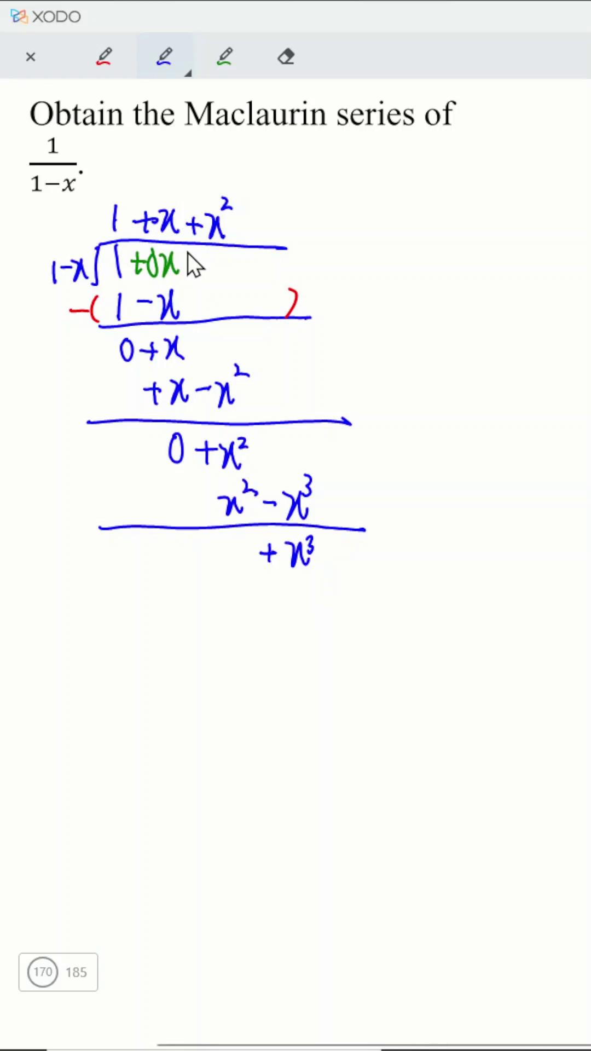
- Write "= 1 + x + x² + x³ + x⁴ + x⁵ + …" beside the fraction 1/(1−x)
mouse_move(98, 158)
left_mouse_down()
mouse_move(115, 158)
mouse_move(129, 180)
left_mouse_up()
mouse_move(142, 166)
left_mouse_down()
mouse_move(156, 167)
mouse_move(149, 176)
left_mouse_up()
mouse_move(164, 160)
left_mouse_down()
mouse_move(183, 177)
mouse_move(206, 167)
mouse_move(227, 178)
mouse_move(262, 169)
mouse_move(282, 183)
left_mouse_up()
mouse_move(287, 154)
left_mouse_down()
mouse_move(293, 166)
mouse_move(341, 183)
left_mouse_up()
mouse_move(344, 154)
left_mouse_down()
mouse_move(345, 162)
mouse_move(371, 174)
left_mouse_up()
mouse_move(362, 165)
left_mouse_down()
mouse_move(362, 185)
mouse_move(402, 185)
left_mouse_up()
left_click_drag(406, 152, 435, 176)
left_click(448, 205)
left_click(464, 206)
left_click(478, 205)
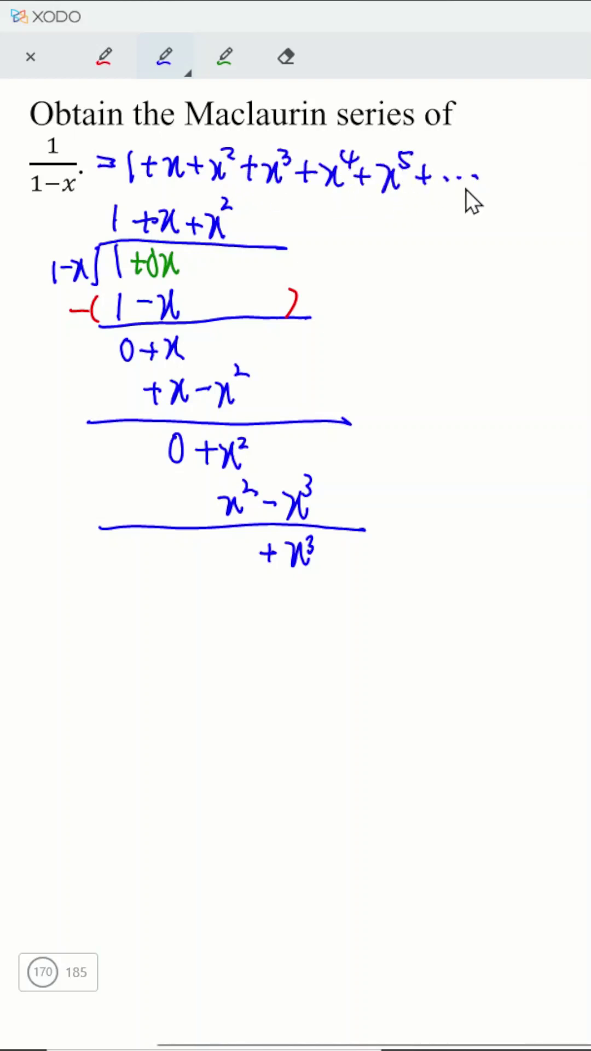